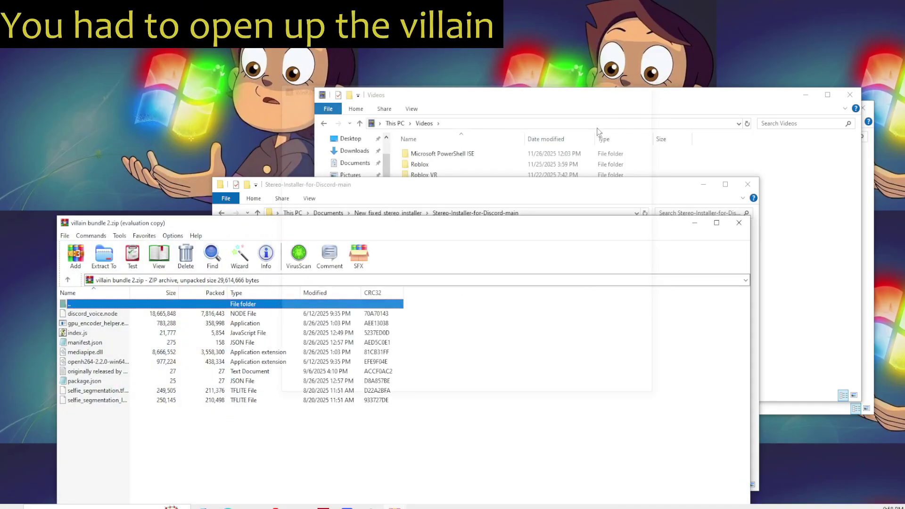
Select and then clear the ten villain bundle archive files, and move the installer folder window to reveal Videos.
left_click(196, 324)
mouse_move(200, 334)
left_mouse_down()
mouse_move(177, 223)
mouse_move(174, 242)
left_mouse_up()
left_click(422, 347)
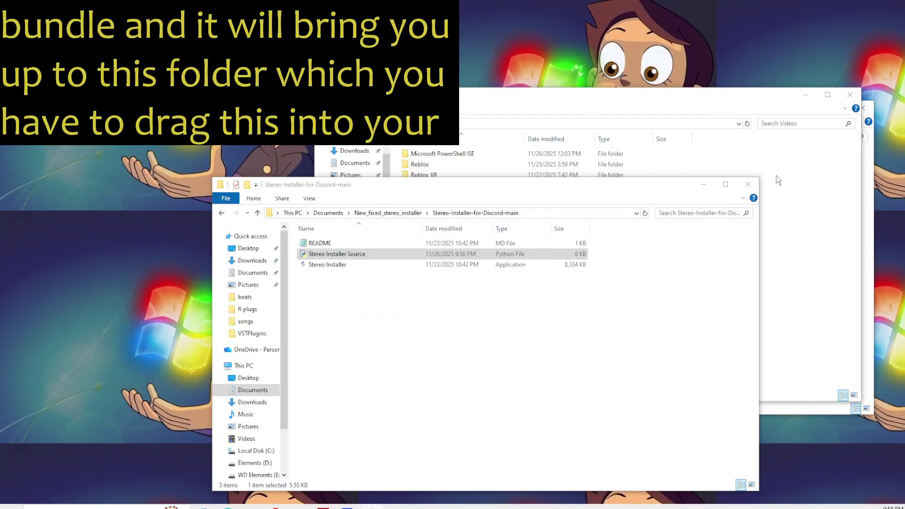
mouse_move(766, 159)
left_mouse_down()
mouse_move(813, 197)
mouse_move(843, 197)
left_mouse_up()
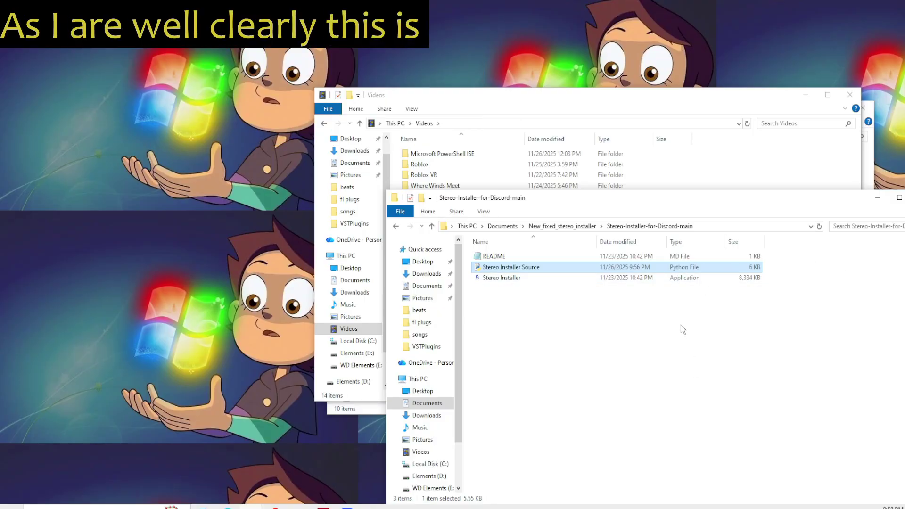
Open the README in Notepad at its fourth line, then bring up the Stereo Installer Source options.
double_click(651, 256)
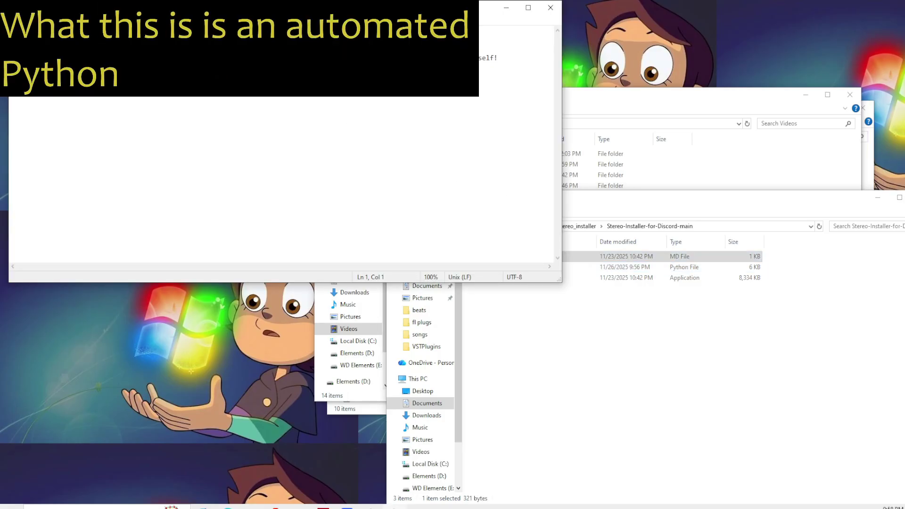
left_click(497, 57)
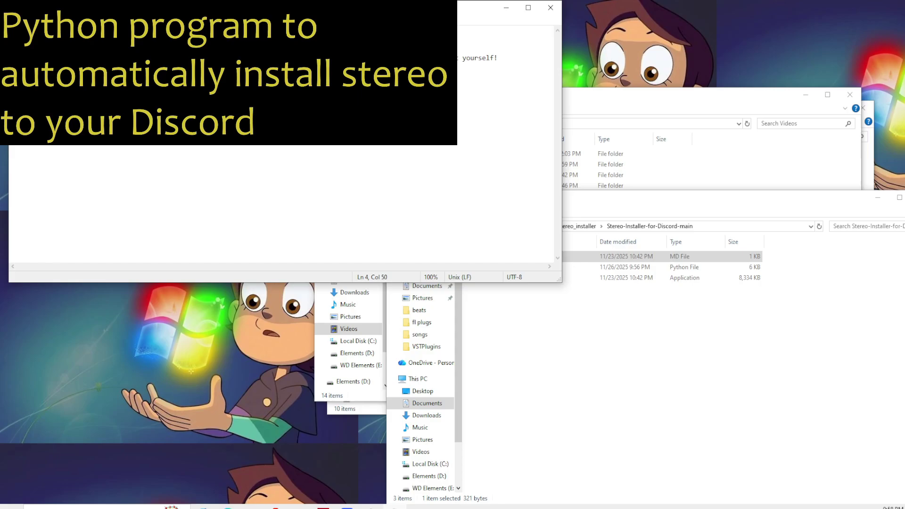
left_click(640, 286)
right_click(618, 266)
Open Stereo Installer Source in IDLE 3.12 (64-bit) to review its file mappings.
mouse_move(644, 285)
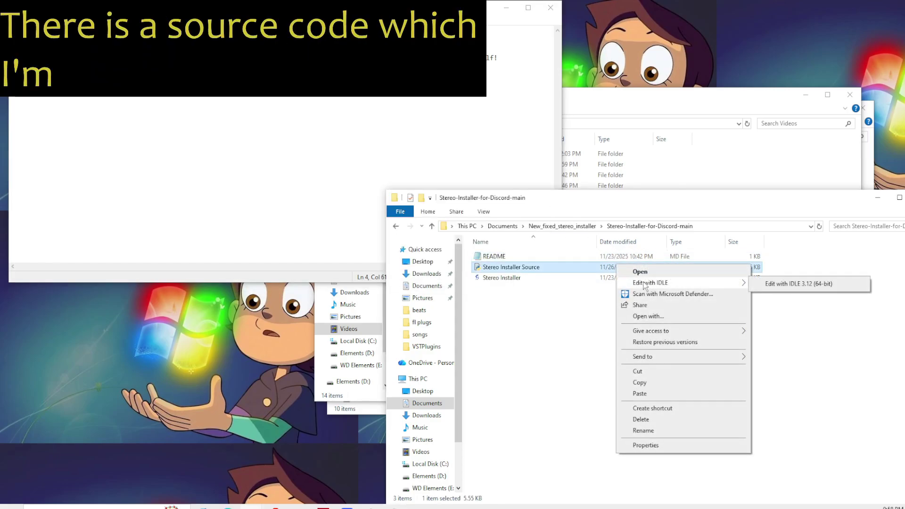
left_click(799, 284)
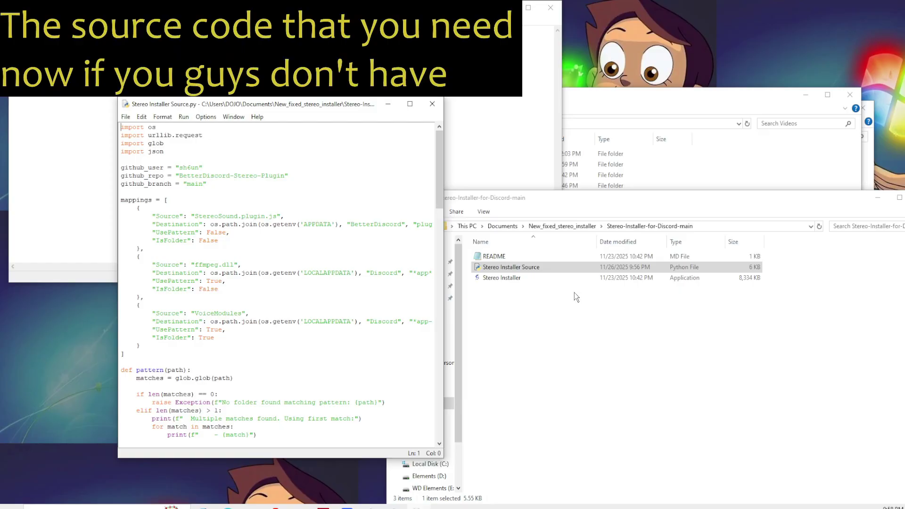
left_click(572, 267)
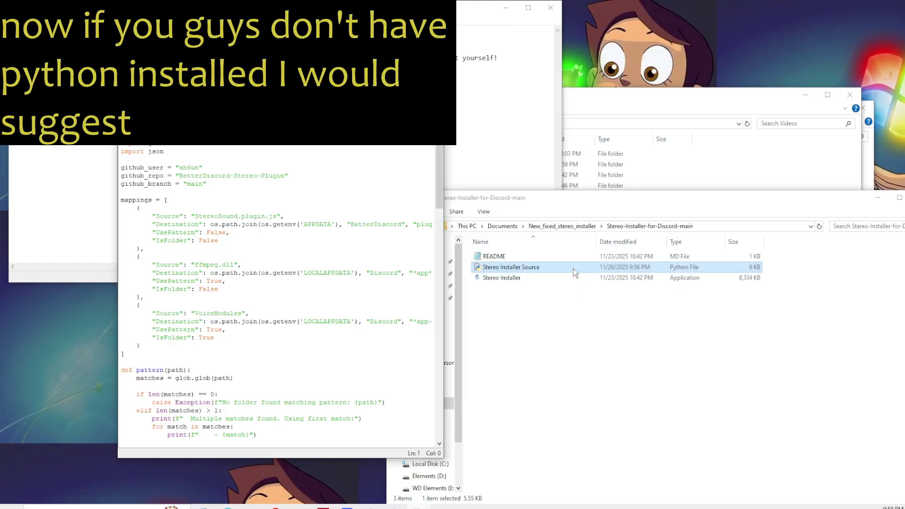
right_click(503, 267)
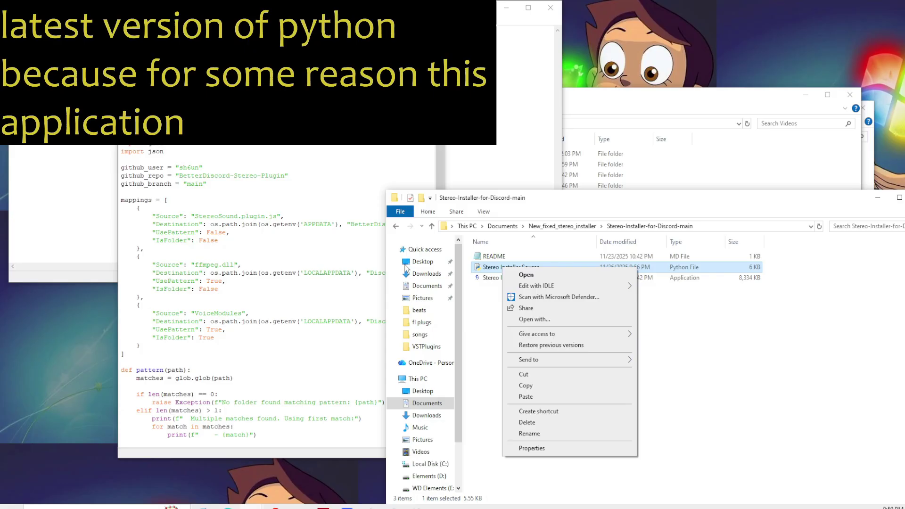
left_click(490, 312)
key("alt+Tab")
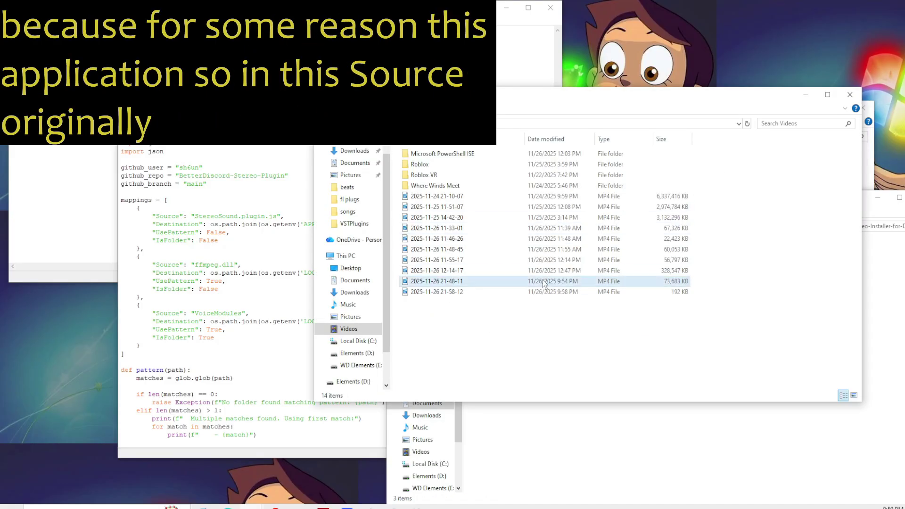
Check the discord_voice-1 folder, then return to the Videos and installer folder windows.
mouse_move(250, 507)
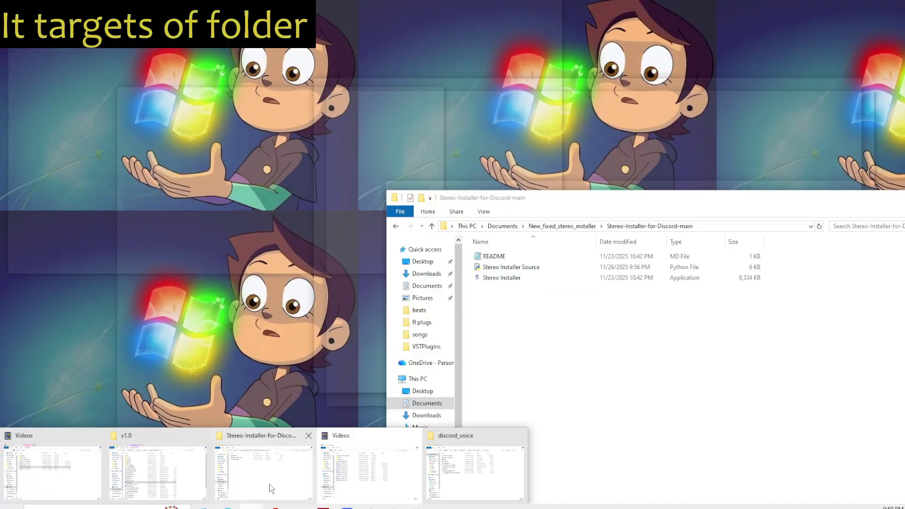
left_click(476, 472)
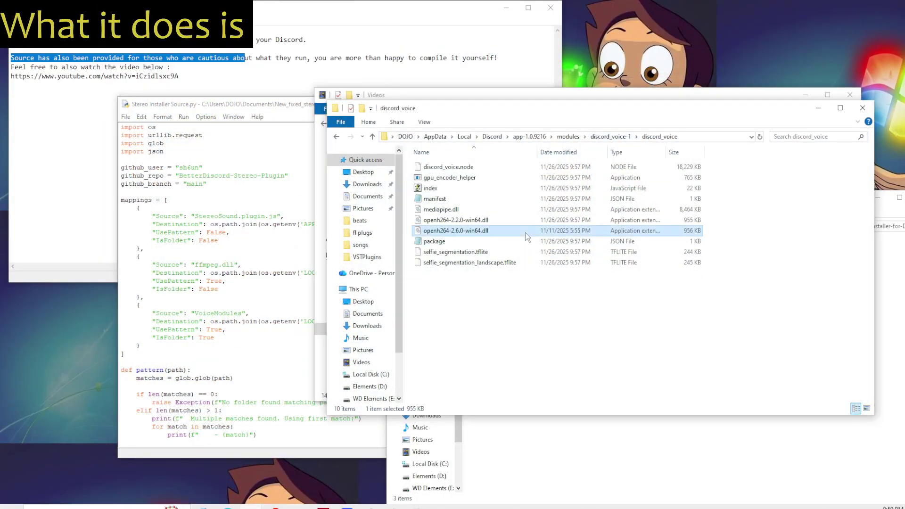
left_click(609, 136)
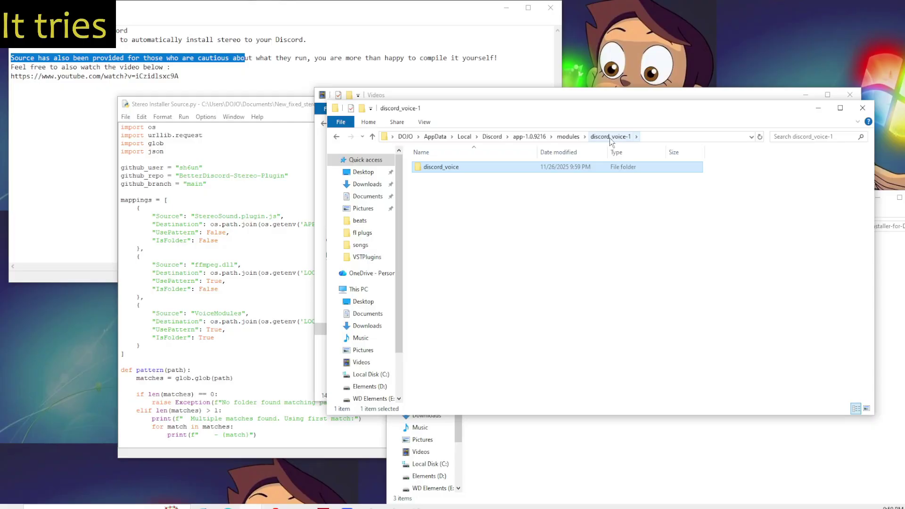
left_click(585, 94)
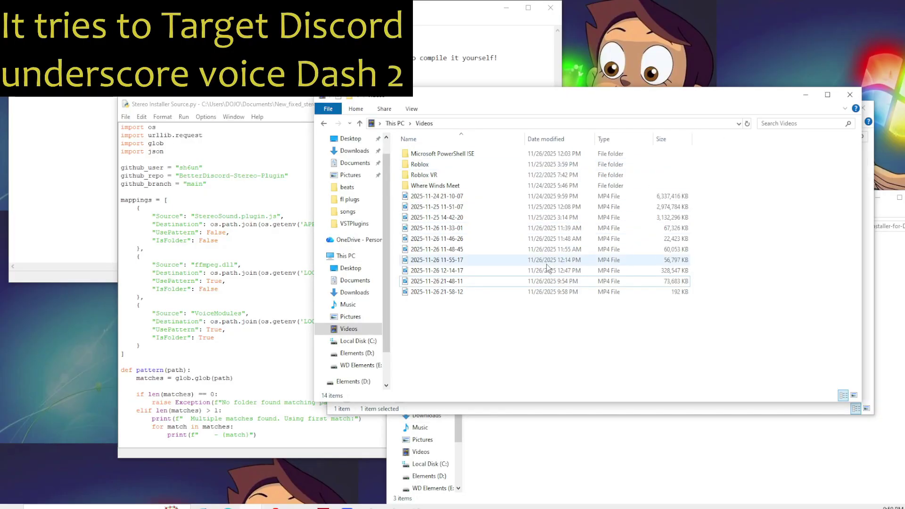
left_click(564, 448)
Run Stereo Installer.exe past the security warning and highlight its 'No folder found matching pattern' error.
double_click(533, 279)
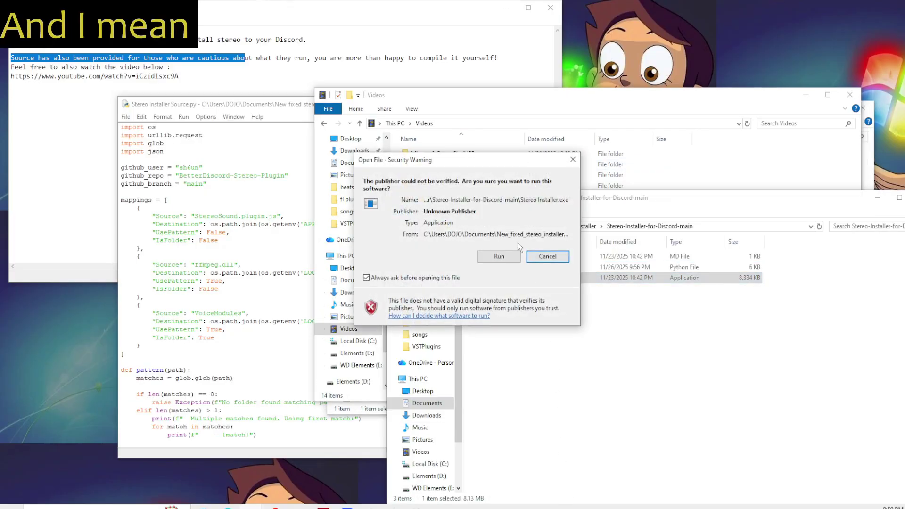
left_click(518, 243)
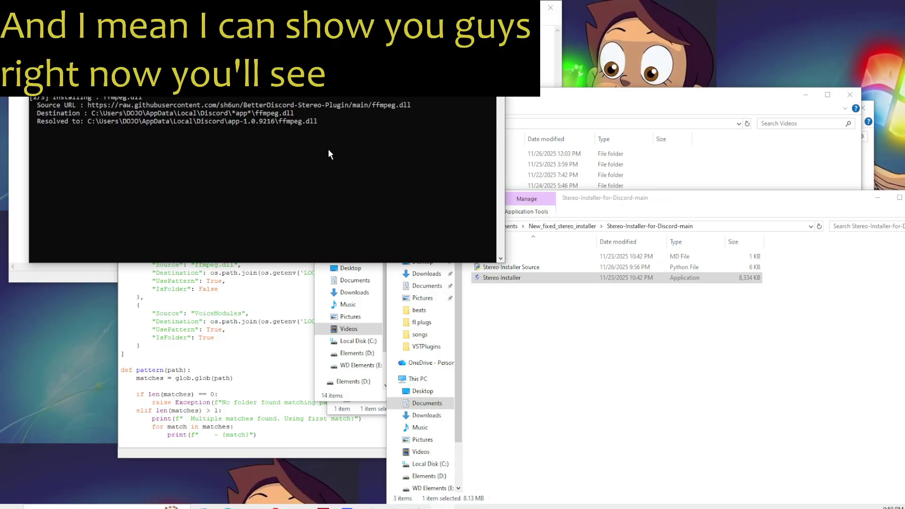
mouse_move(239, 202)
left_mouse_down()
mouse_move(495, 202)
mouse_move(113, 207)
mouse_move(393, 171)
left_mouse_up()
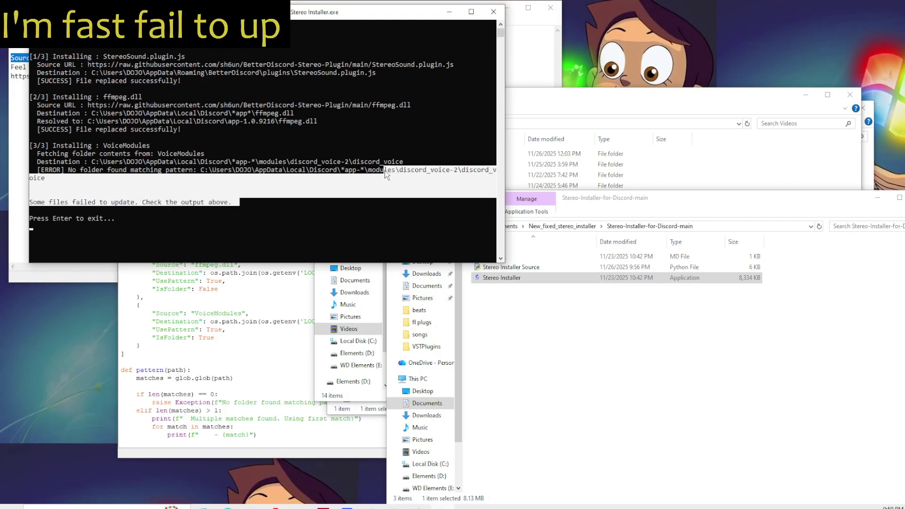
left_click(385, 170)
left_click(70, 171)
left_click_drag(70, 170, 200, 171)
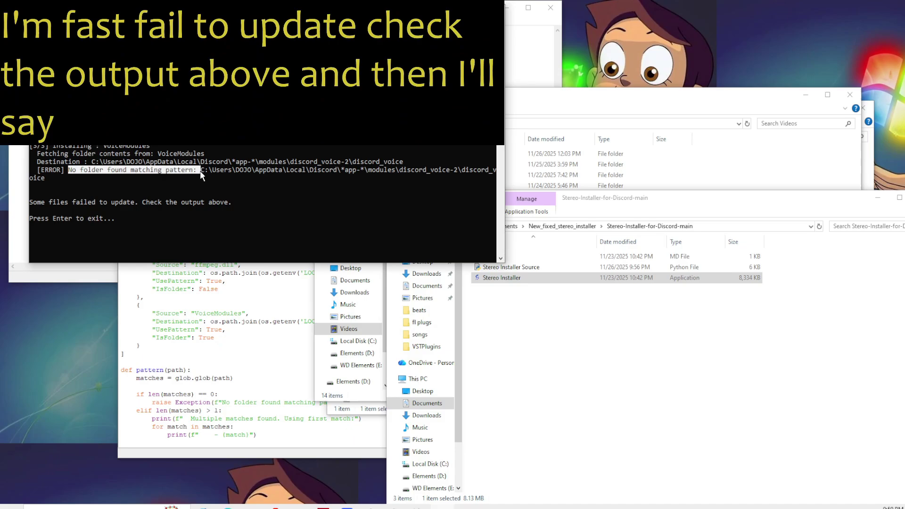
Point out the missing discord_voice-2 folder and compare it with the discord_voice-1 folder window.
left_click(343, 162)
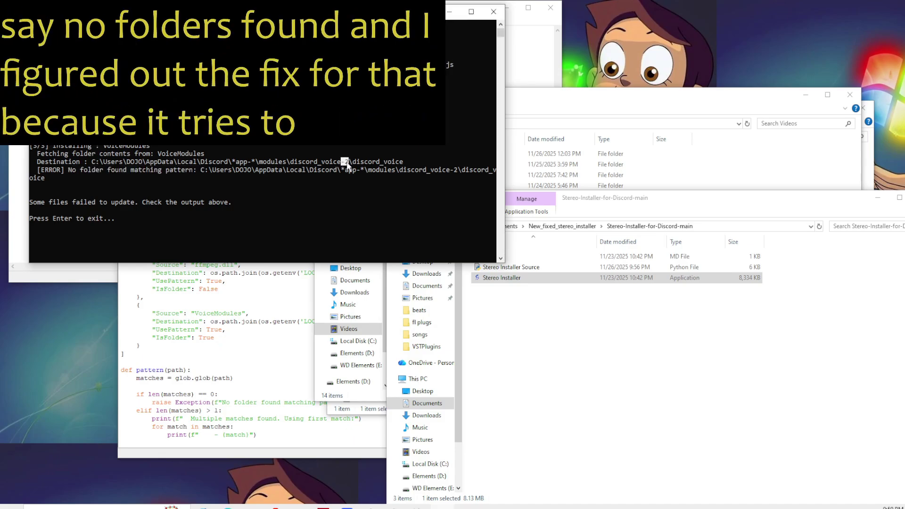
left_click(733, 170)
key("alt+Tab")
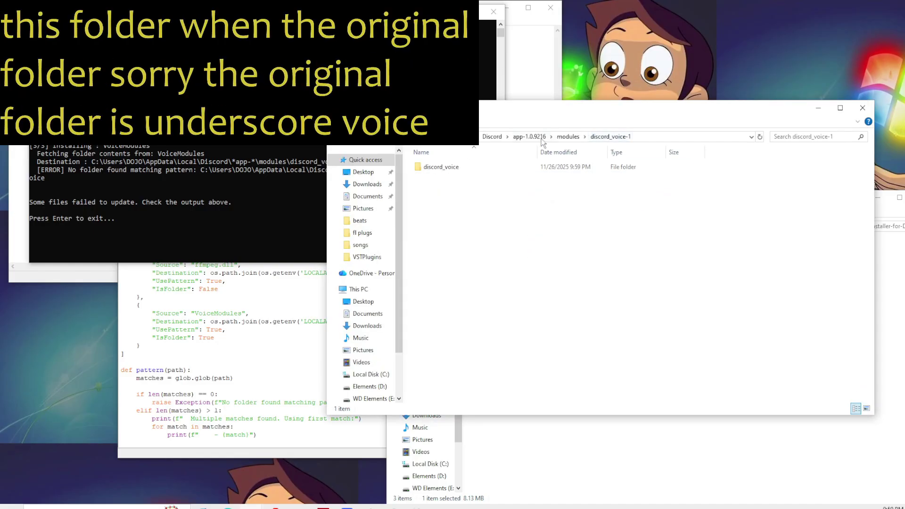
key("alt+Tab")
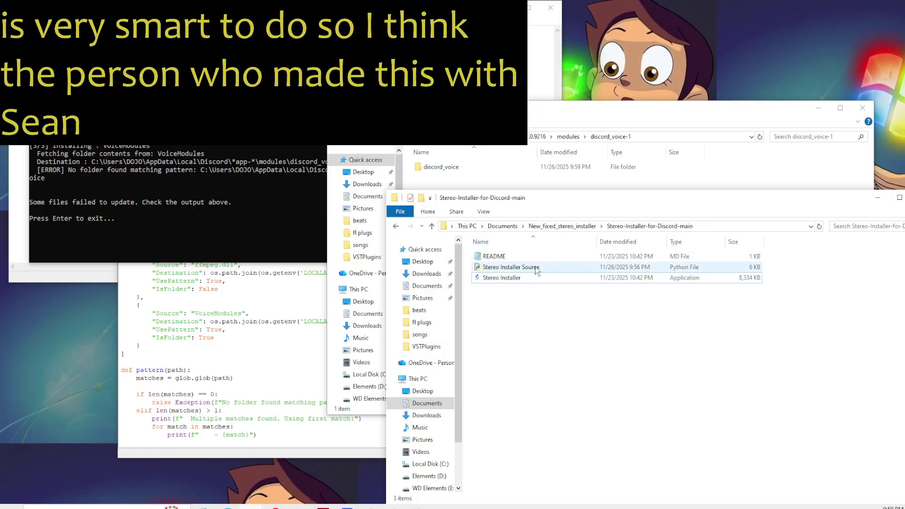
Dismiss the Stereo Installer Source options and close the failed installer console with Enter.
right_click(521, 271)
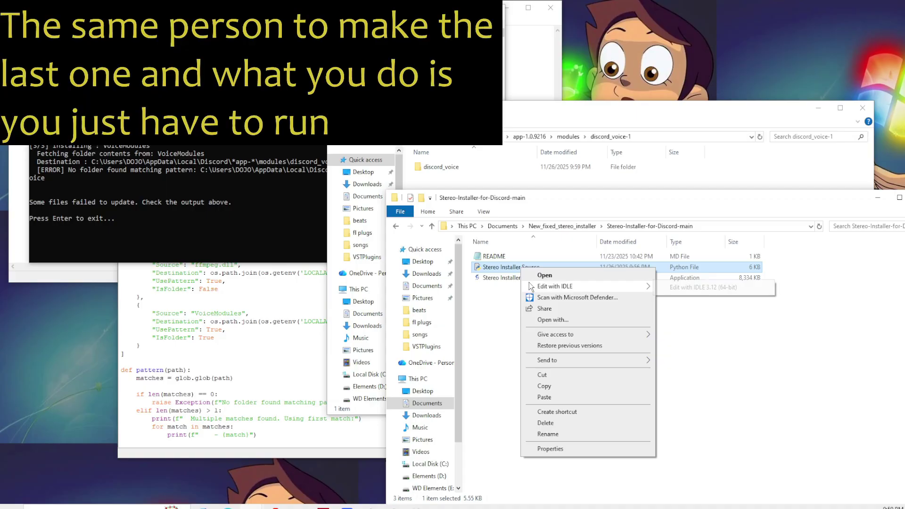
left_click(518, 320)
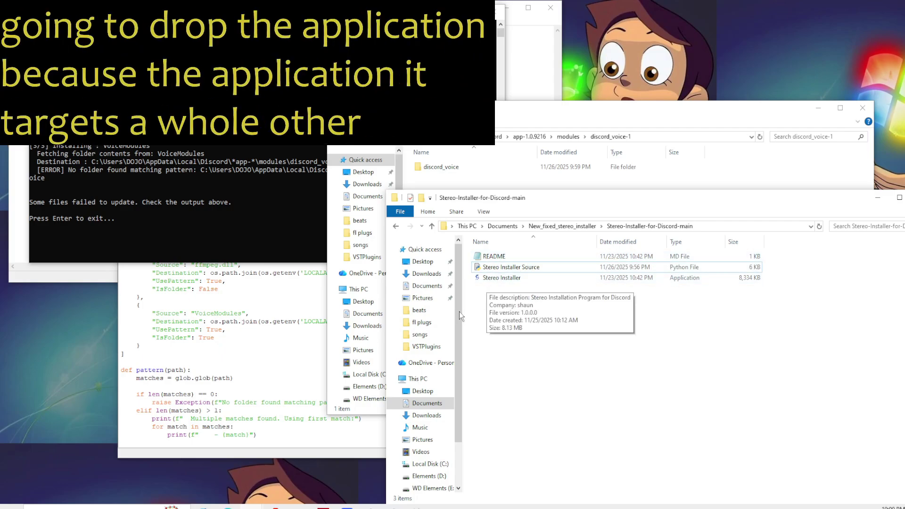
key("Return")
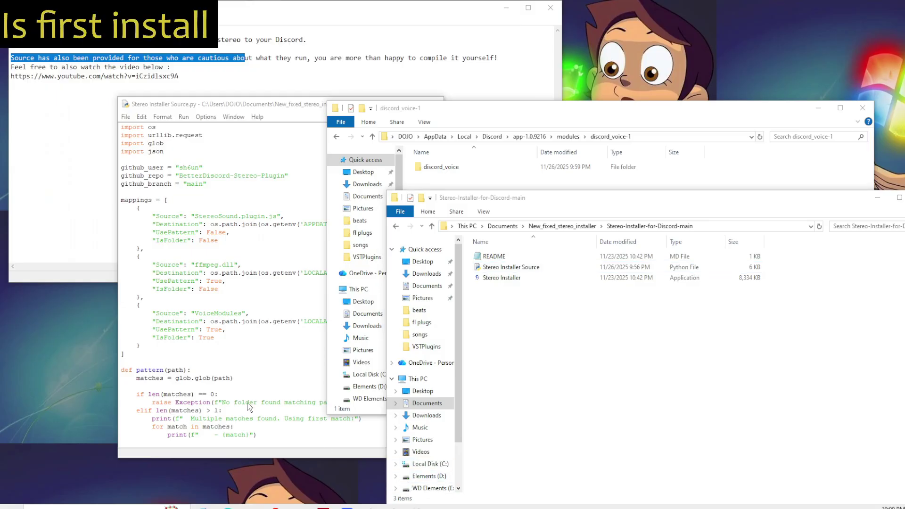
Launch the BetterDiscord installer from a Start search for 'better' and install it into Discord.
key("super")
type("better")
key("Return")
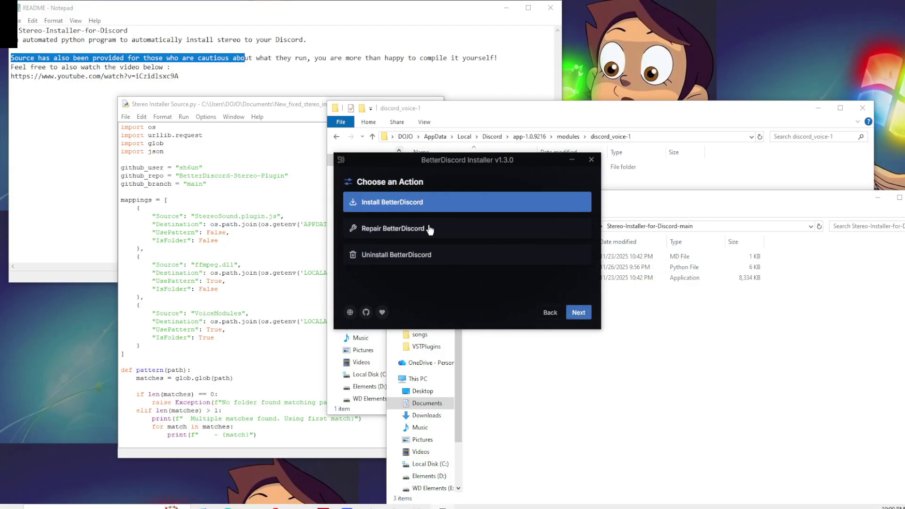
left_click(579, 312)
left_click(471, 203)
left_click(578, 312)
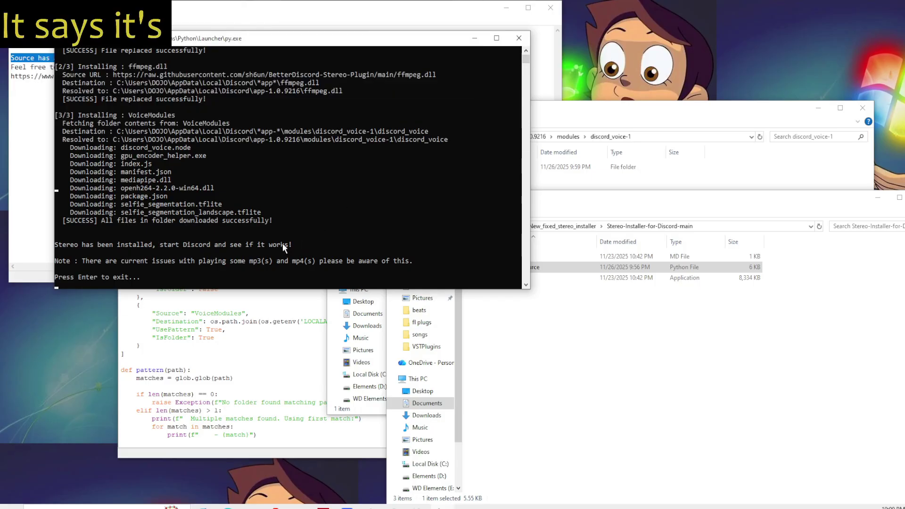
Close the finished console, launch Discord from a Start search for 'disc', and minimize both Explorer windows.
key("Return")
key("super")
type("disc")
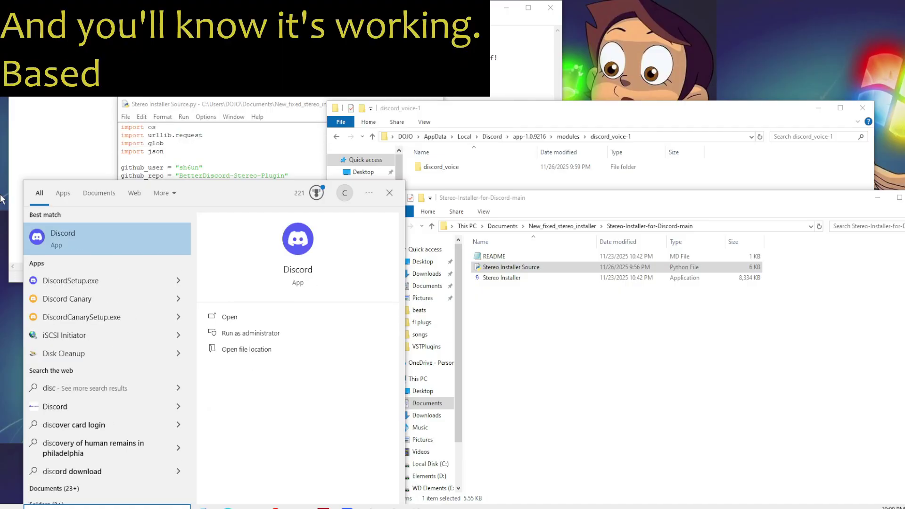
key("Return")
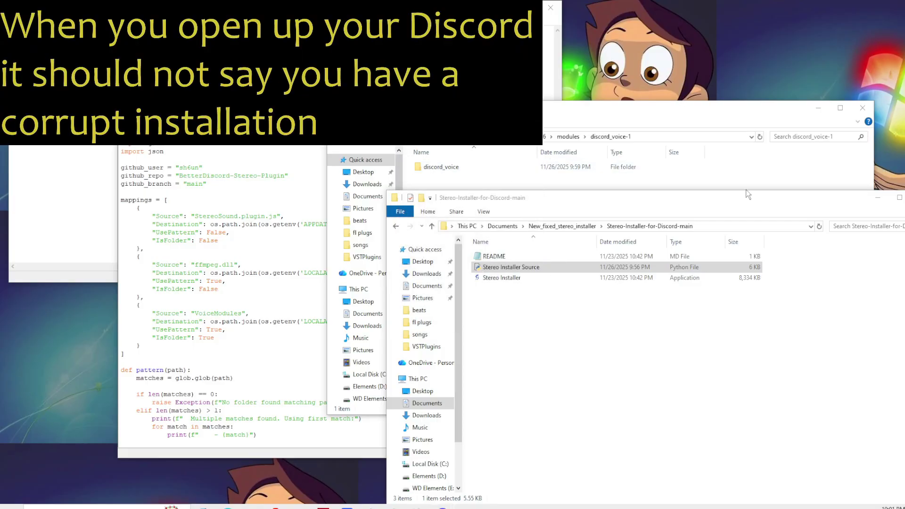
left_click(879, 198)
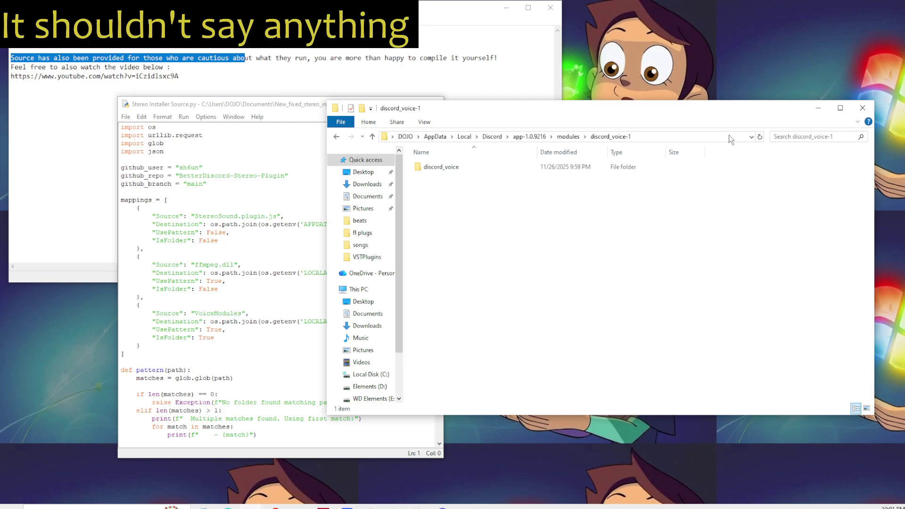
left_click(819, 108)
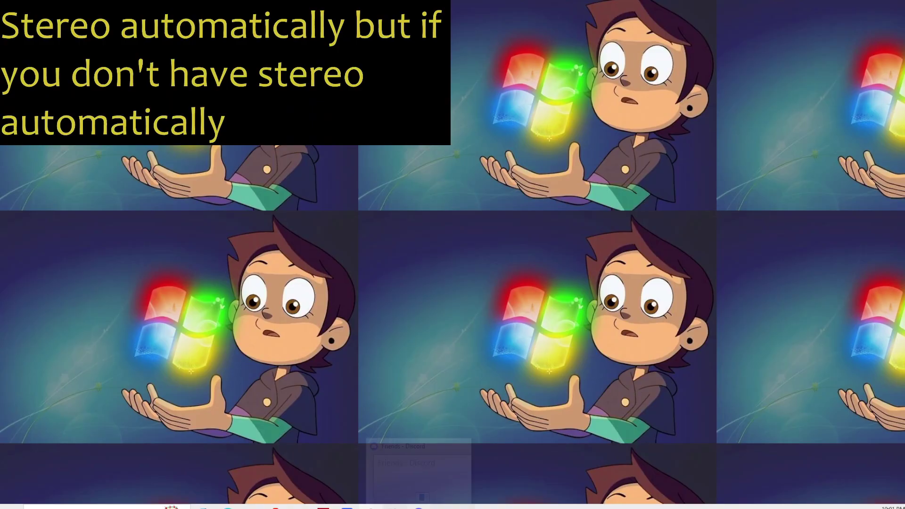
Enable the StereoSound plugin under BetterDiscord Plugins in User Settings, then exit settings.
left_click(418, 507)
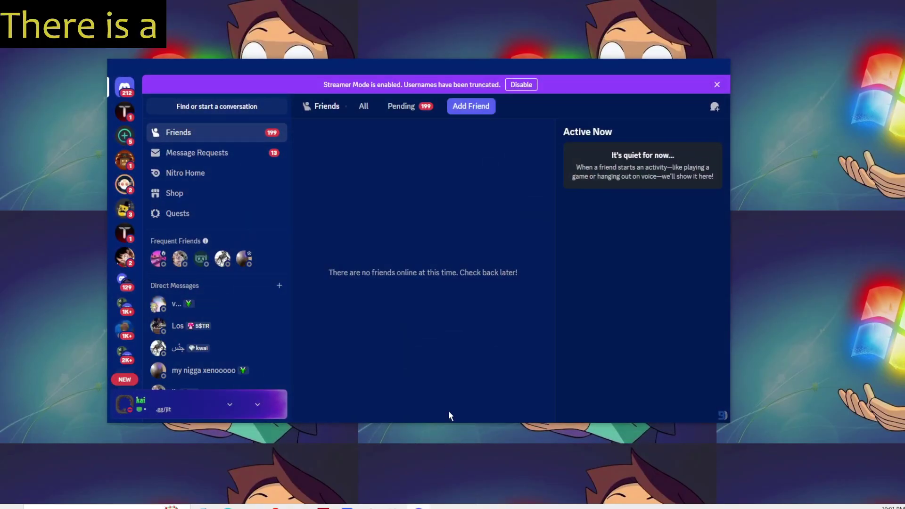
left_click(270, 407)
scroll(687, 321, "up", 3)
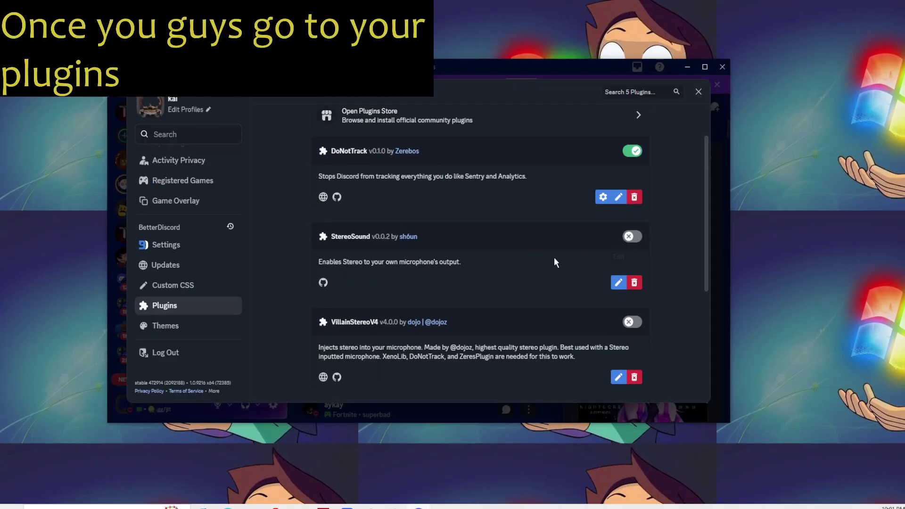
scroll(531, 259, "up", 1)
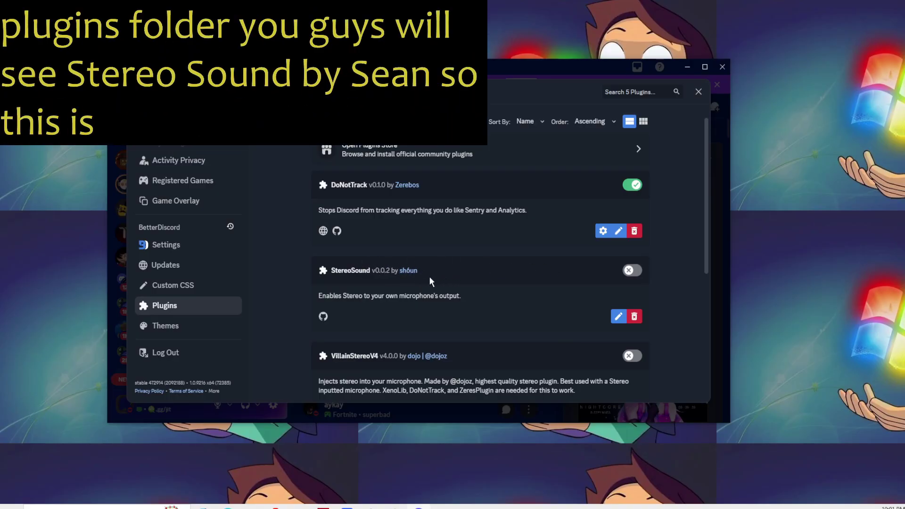
left_click(631, 271)
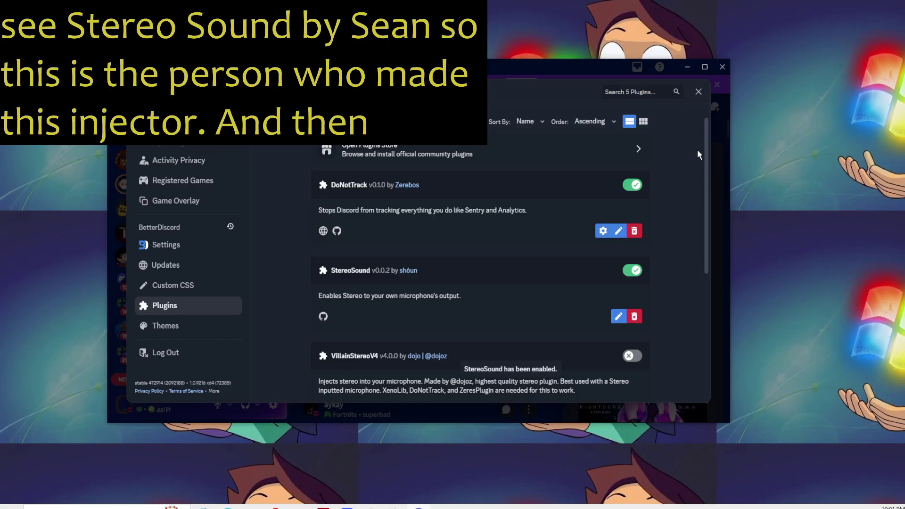
key("Escape")
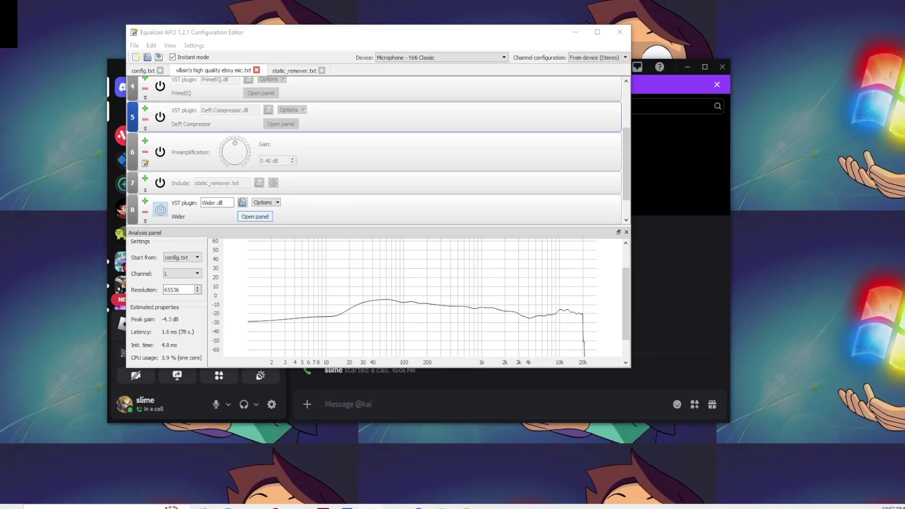
Enable row 8 in Equalizer APO and load QuickHaas.dll as its plugin.
left_click_drag(388, 27, 637, 103)
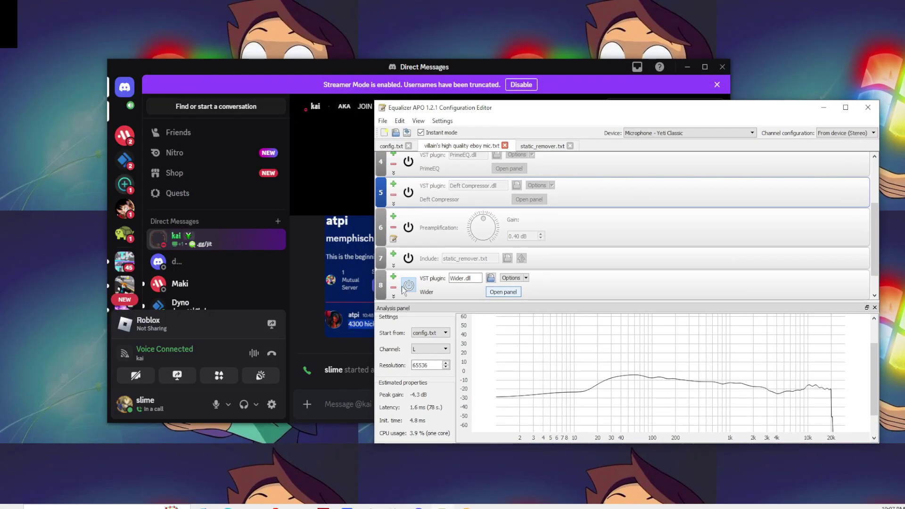
left_click(409, 284)
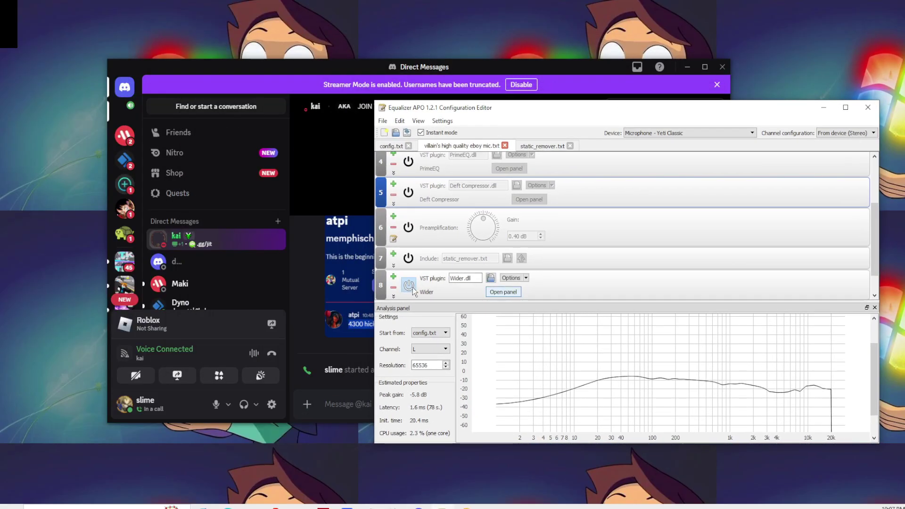
left_click(490, 278)
scroll(519, 235, "up", 3)
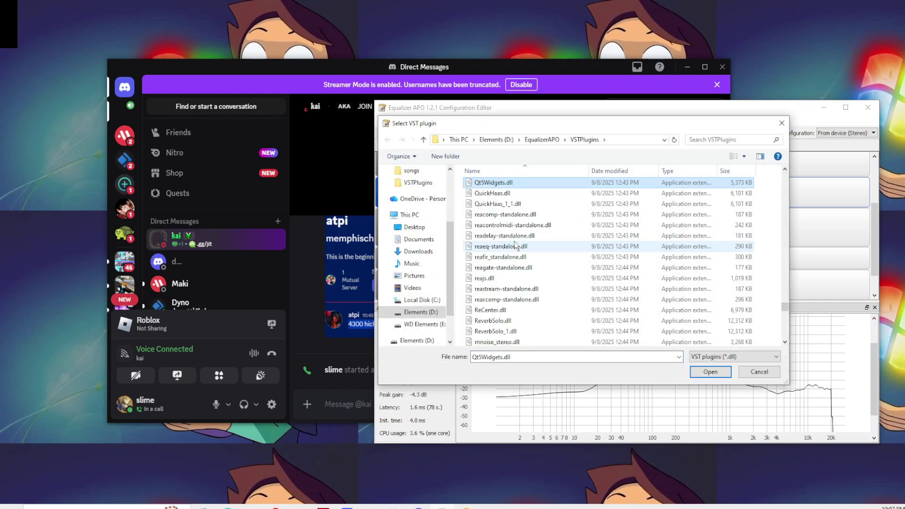
left_click(496, 194)
double_click(497, 195)
Lower the Quick Haas delay from 19.0 ms to 2.5 ms and close its panel.
left_click(527, 292)
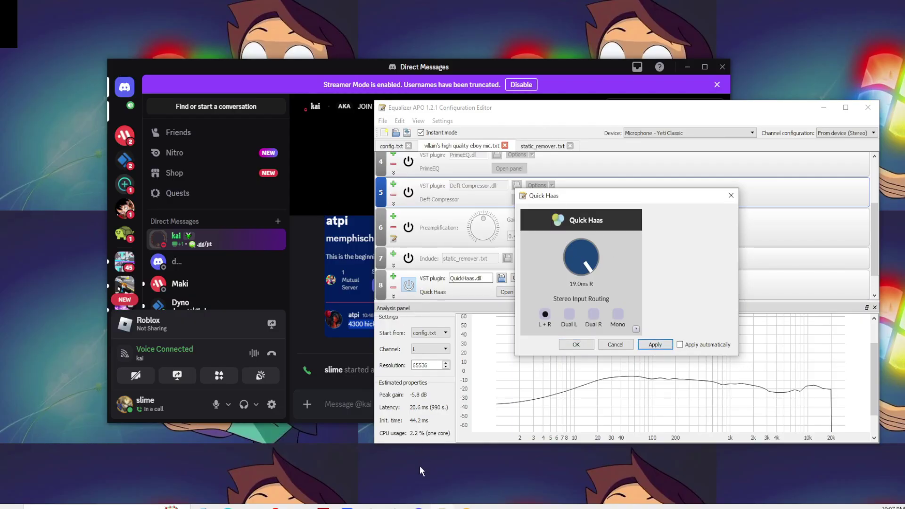
mouse_move(419, 506)
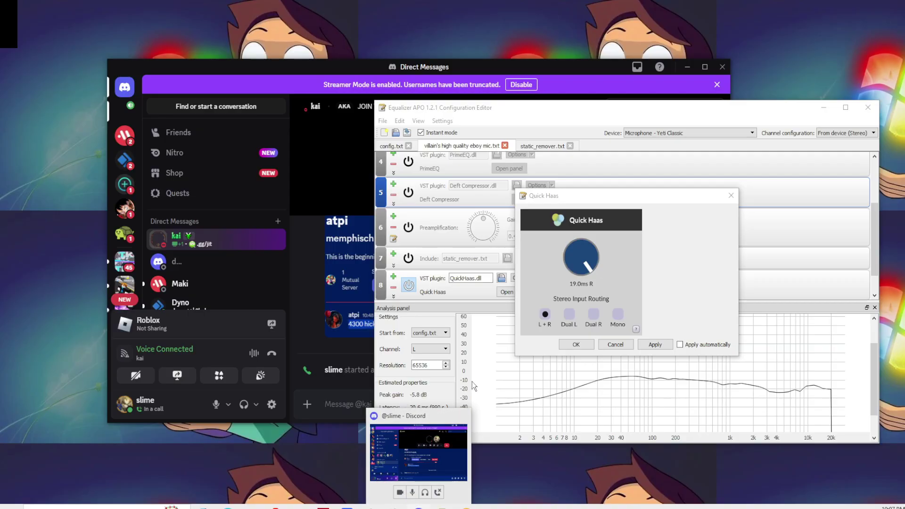
left_click_drag(584, 265, 594, 298)
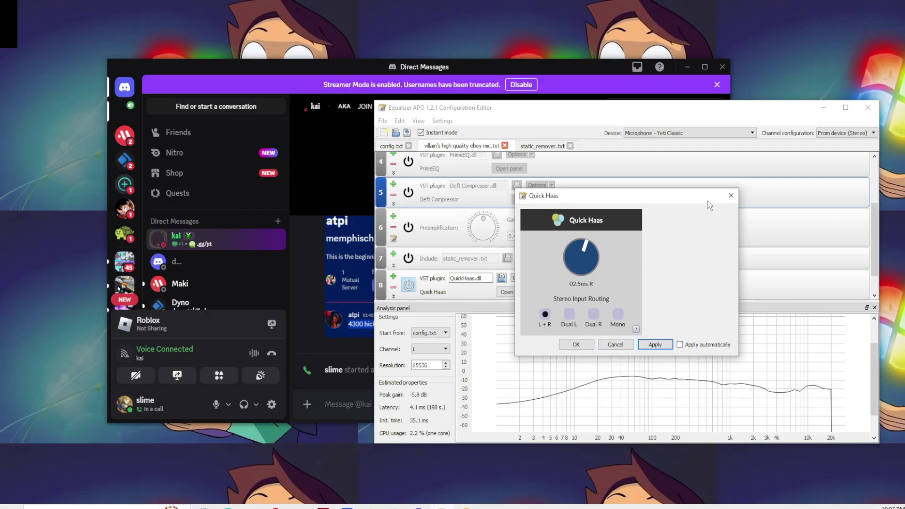
left_click(731, 195)
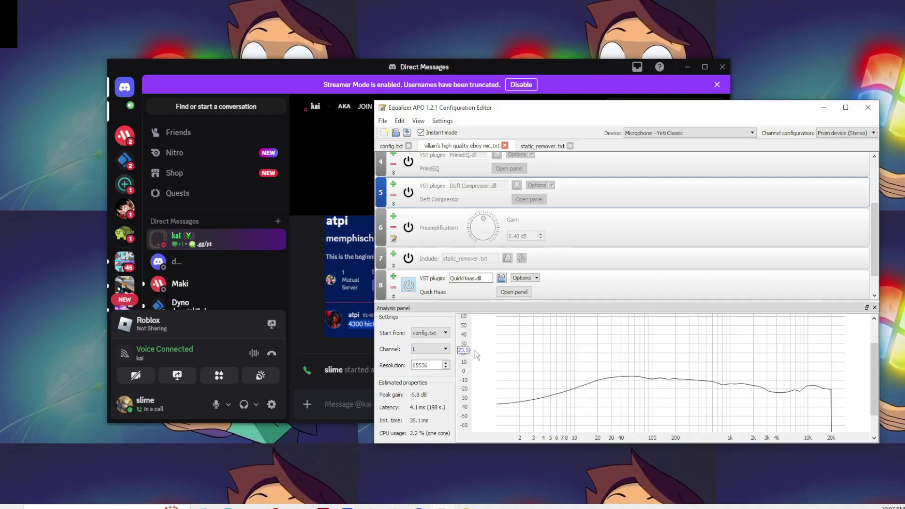
Jump to the JIT server's #chat channel with the Ctrl+K quick switcher.
left_click(370, 330)
key("ctrl+k")
key("Return")
scroll(232, 272, "down", 5)
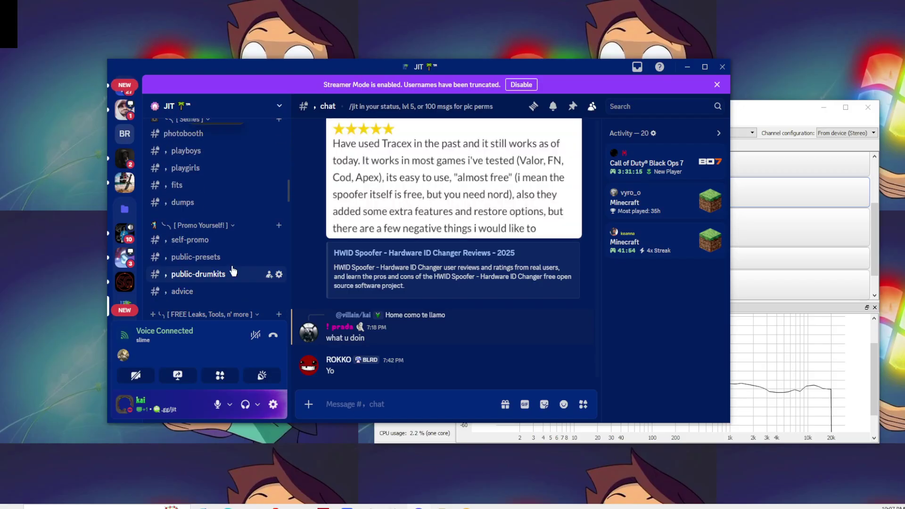
scroll(234, 264, "down", 5)
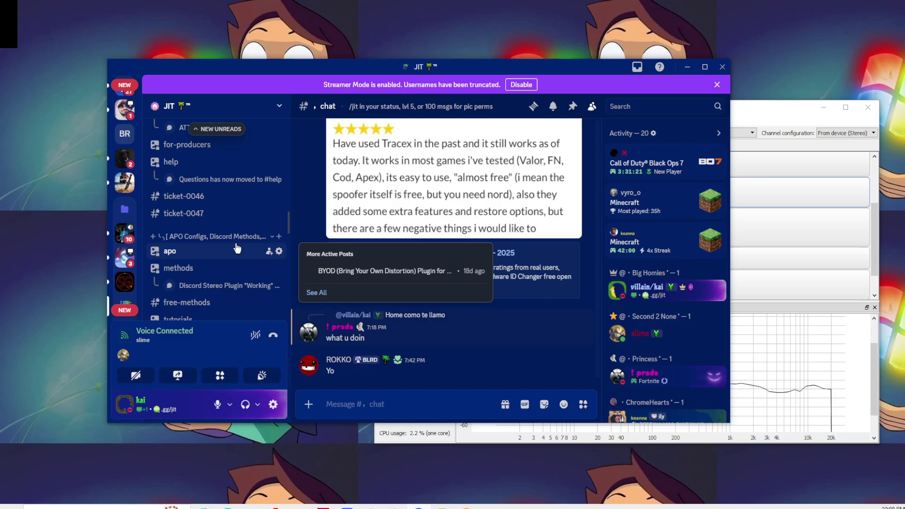
Glance at the Equalizer APO editor, then return to Discord and scroll the channel sidebar.
left_click(444, 507)
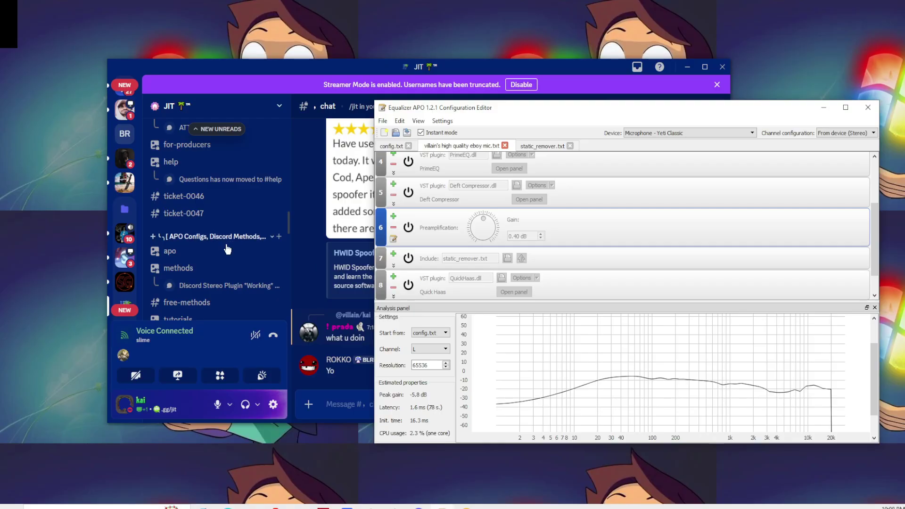
mouse_move(226, 251)
mouse_move(246, 277)
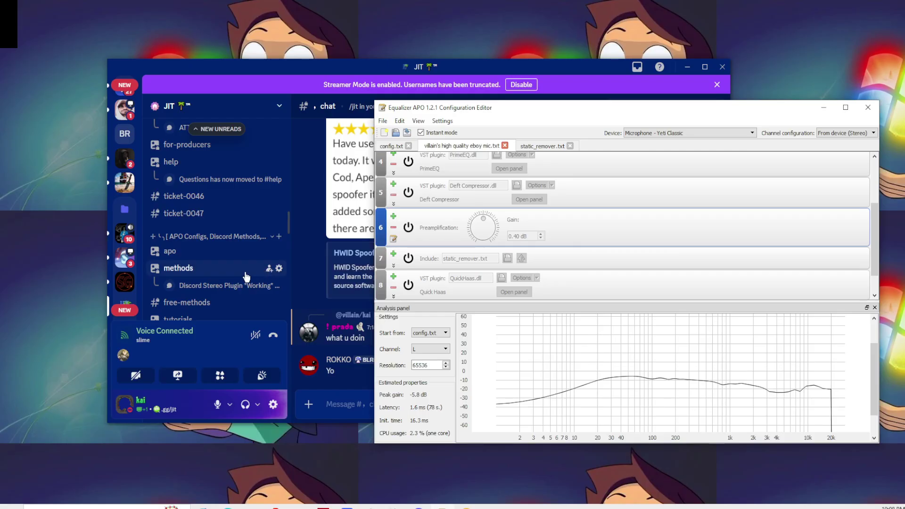
left_click(241, 266)
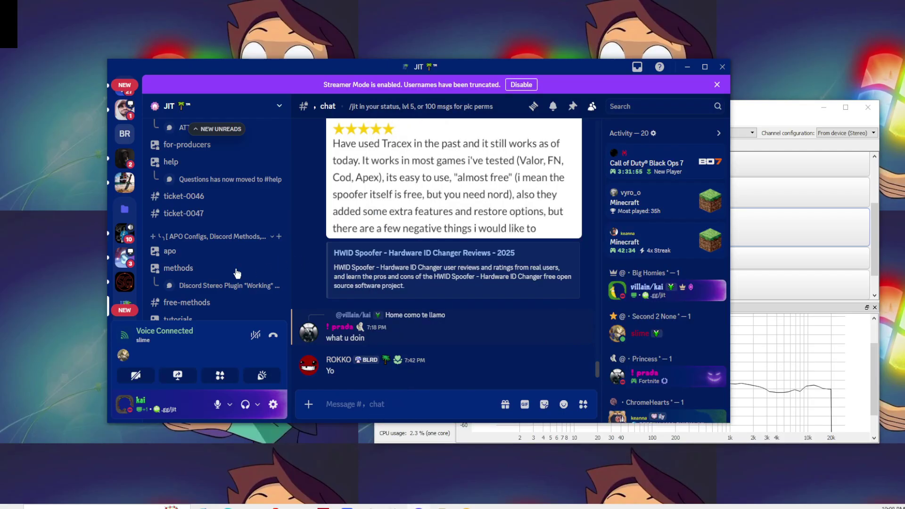
scroll(231, 269, "down", 5)
scroll(222, 274, "down", 5)
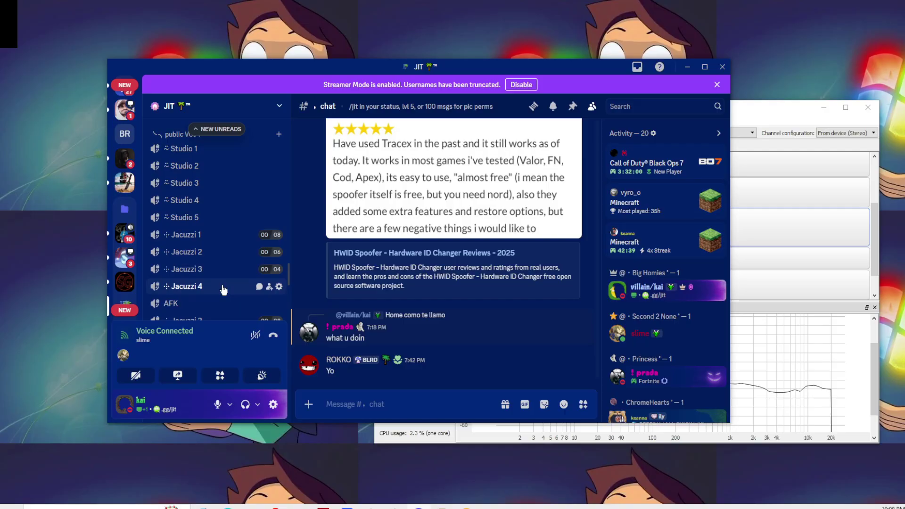
scroll(224, 290, "up", 10)
scroll(226, 282, "up", 5)
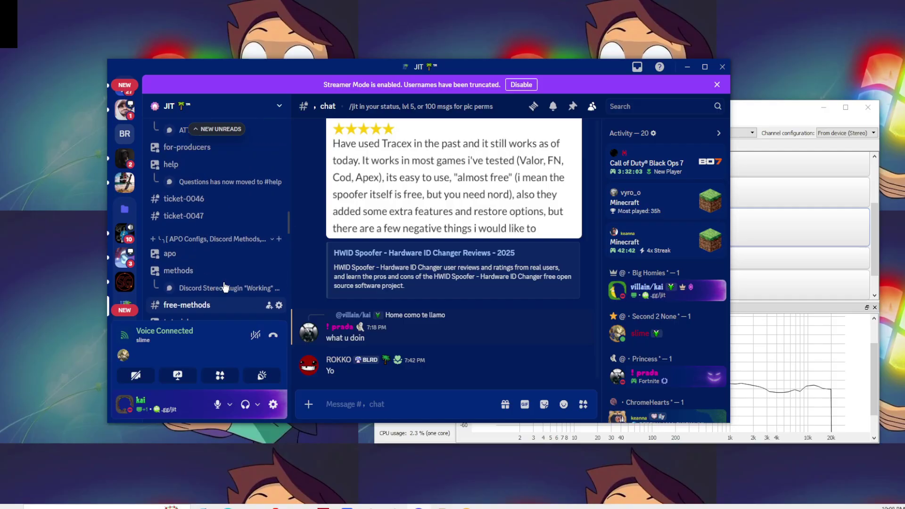
scroll(224, 288, "up", 8)
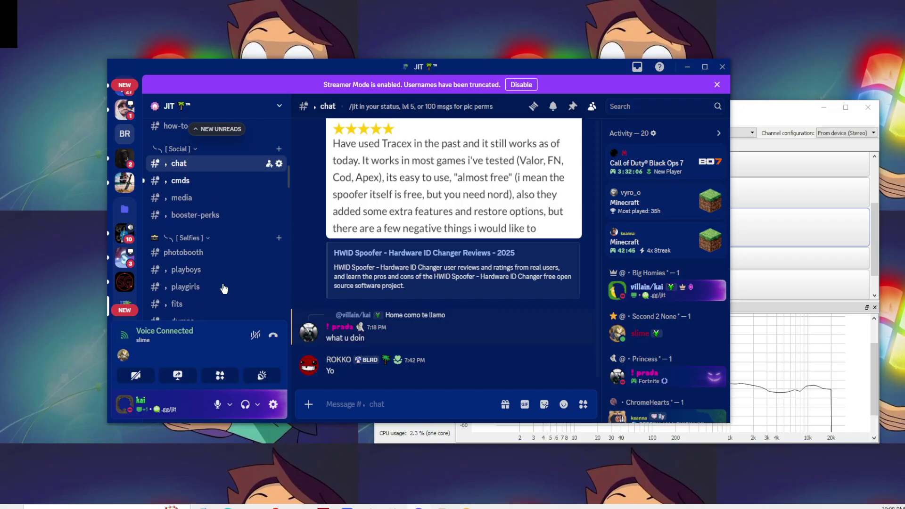
scroll(224, 288, "down", 20)
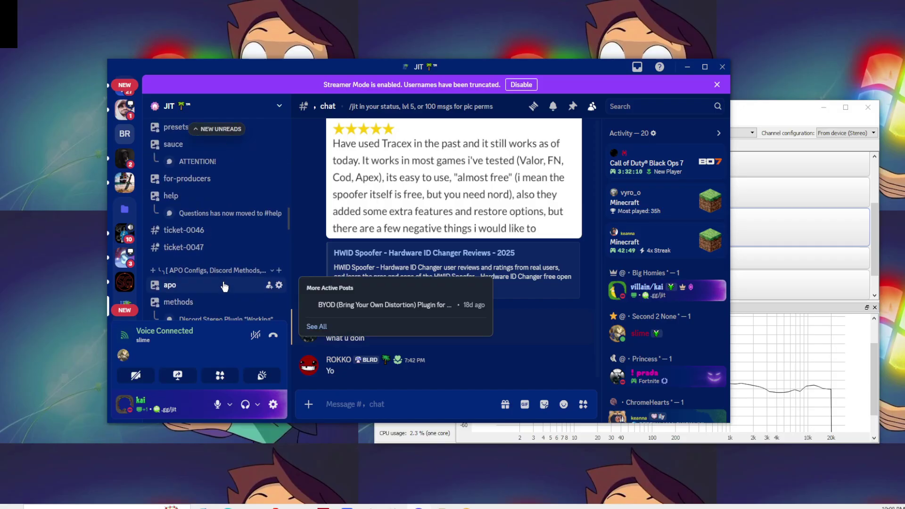
scroll(226, 265, "up", 12)
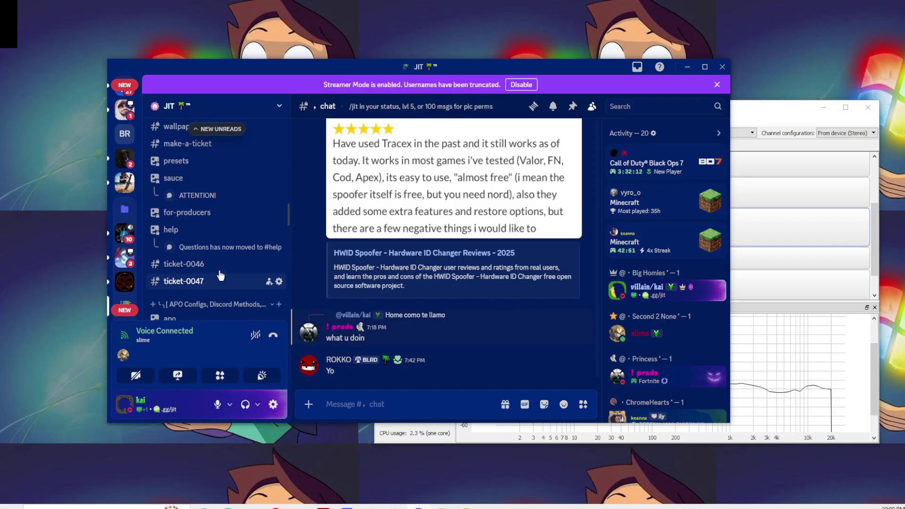
scroll(208, 200, "up", 2)
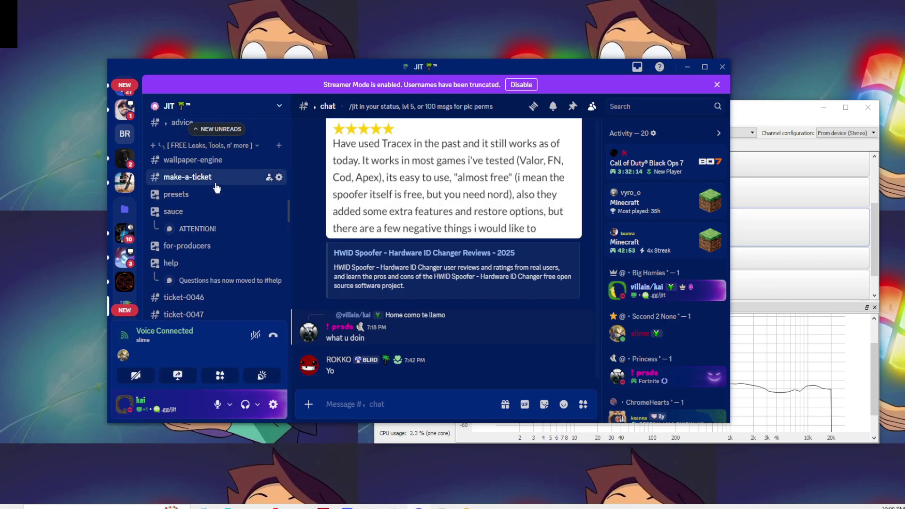
Open the make-a-ticket channel and highlight its latest ticket support message.
left_click(214, 177)
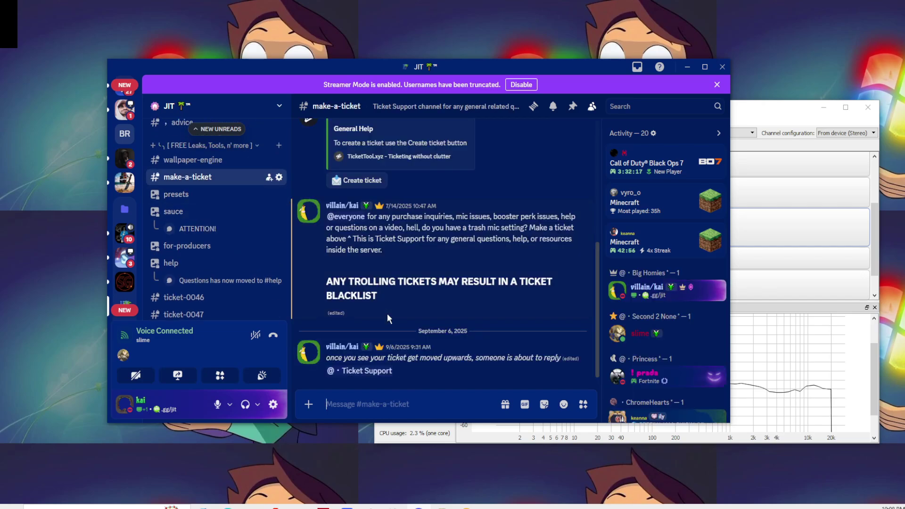
left_click_drag(415, 377, 404, 333)
left_click(404, 330)
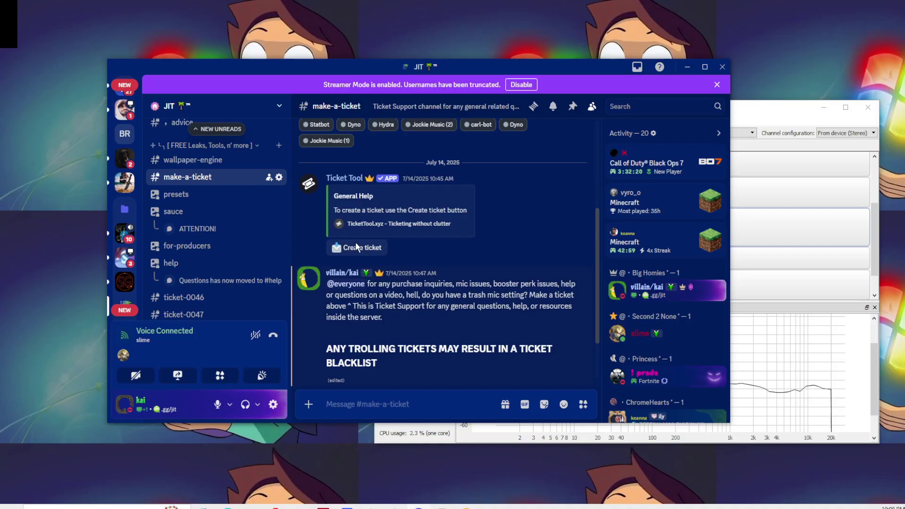
scroll(377, 264, "up", 2)
scroll(230, 262, "down", 2)
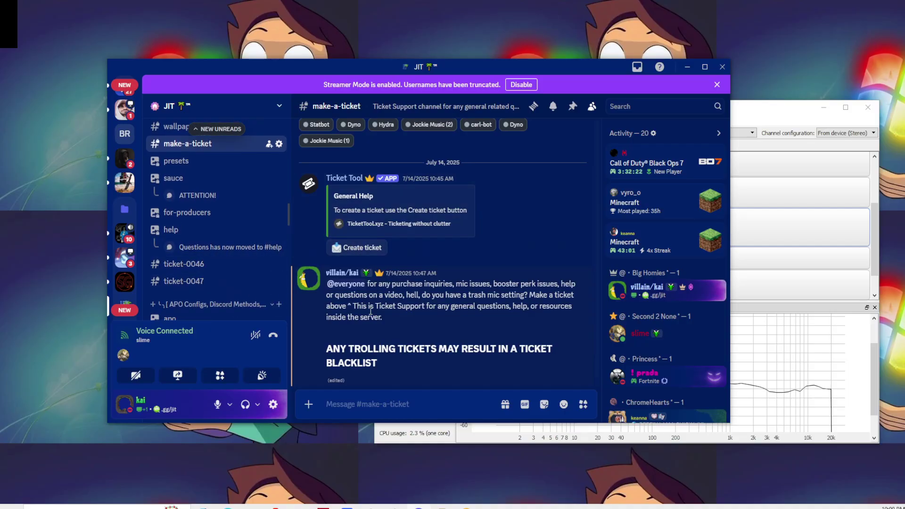
scroll(332, 313, "down", 2)
Highlight the ANY TROLLING TICKETS heading and the lines about trash mic settings and mic issues.
mouse_move(332, 313)
left_mouse_down()
mouse_move(460, 315)
mouse_move(477, 327)
left_mouse_up()
left_click(476, 328)
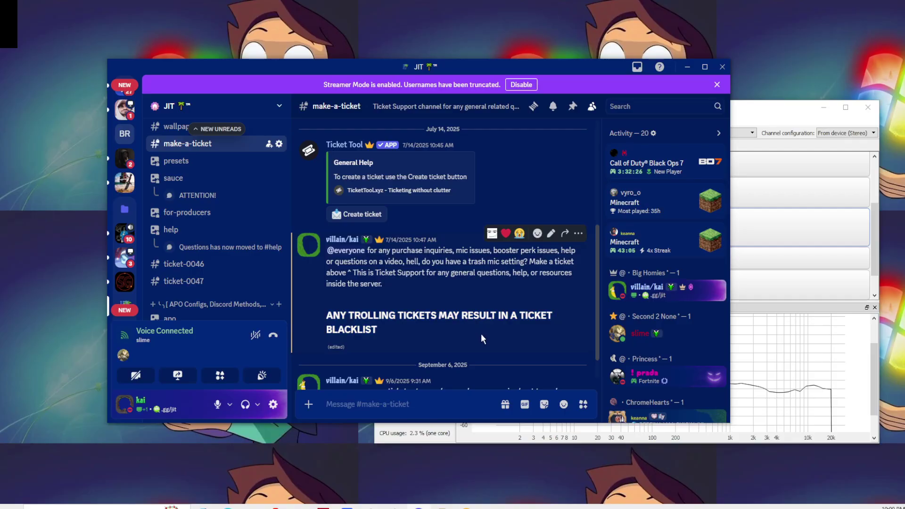
left_click_drag(422, 262, 521, 262)
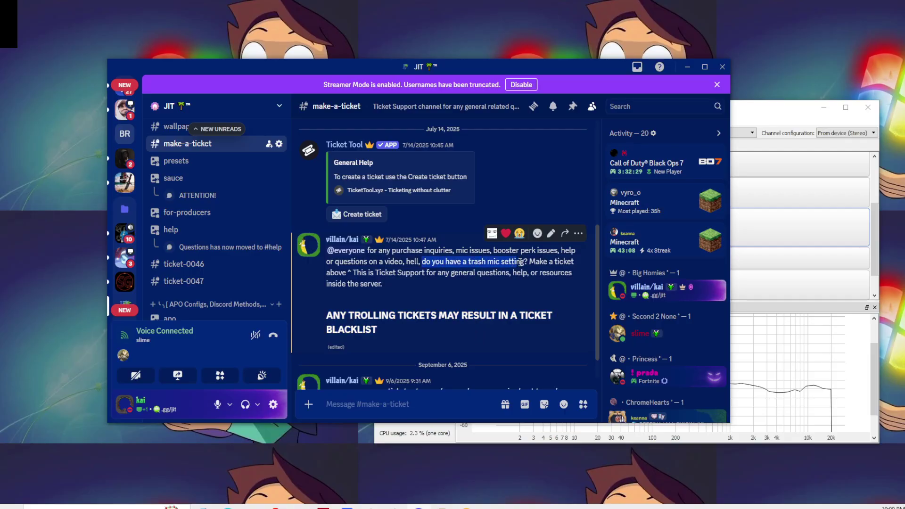
left_click_drag(456, 250, 489, 251)
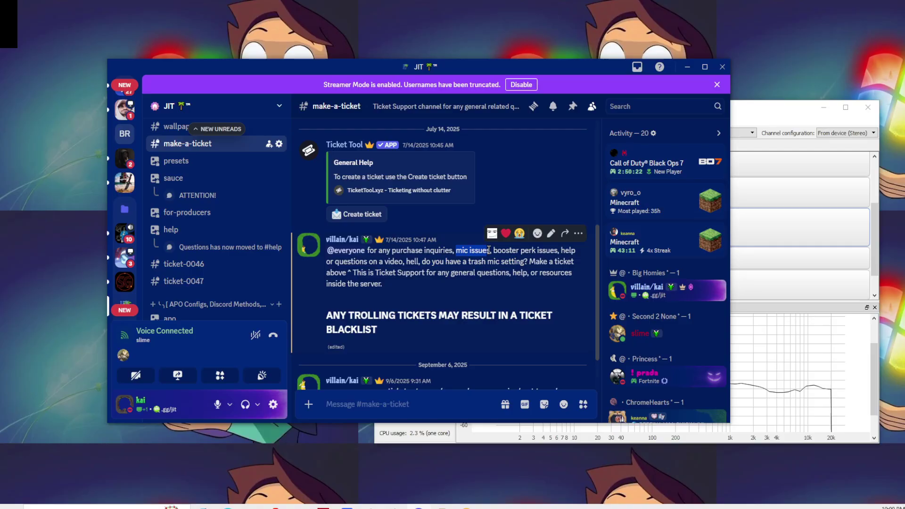
left_click(412, 262)
mouse_move(408, 262)
left_mouse_down()
mouse_move(475, 262)
mouse_move(327, 262)
mouse_move(410, 274)
left_mouse_up()
left_click(330, 262)
Scroll down and highlight the Ticket Support mention line.
scroll(404, 330, "down", 1)
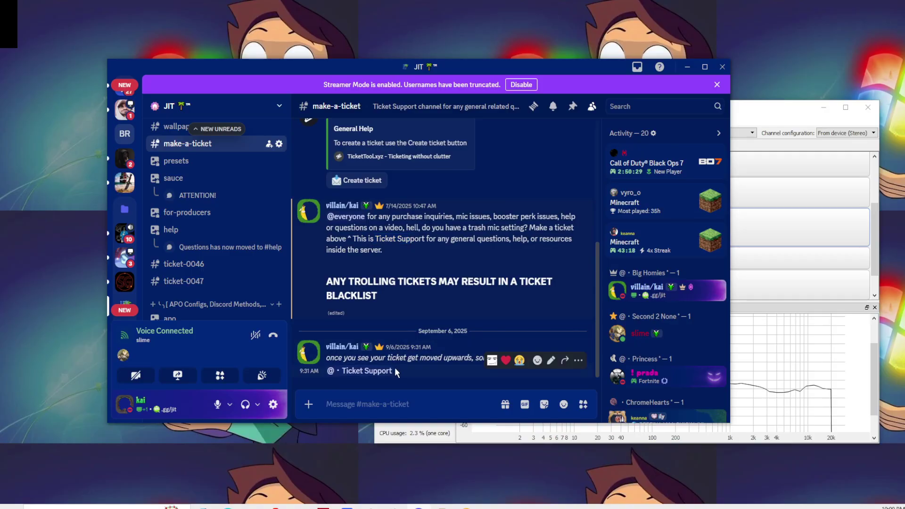
left_click_drag(394, 371, 327, 370)
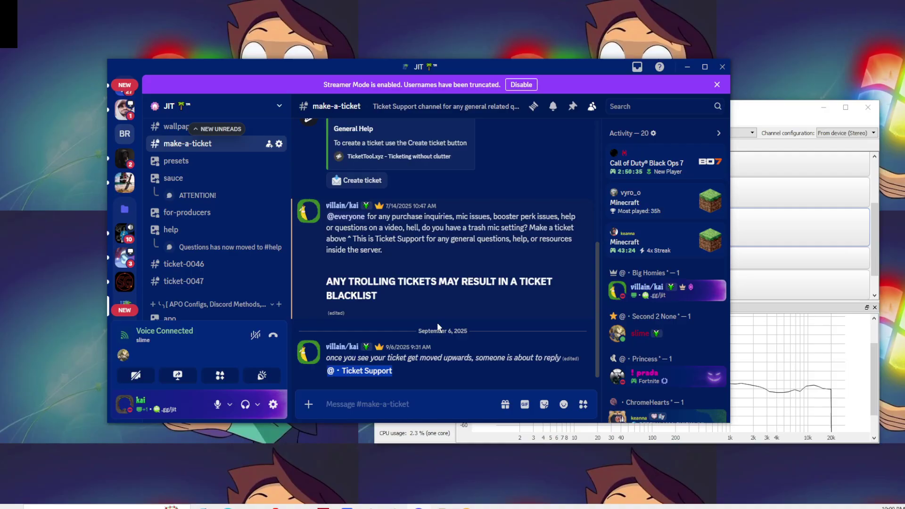
mouse_move(556, 346)
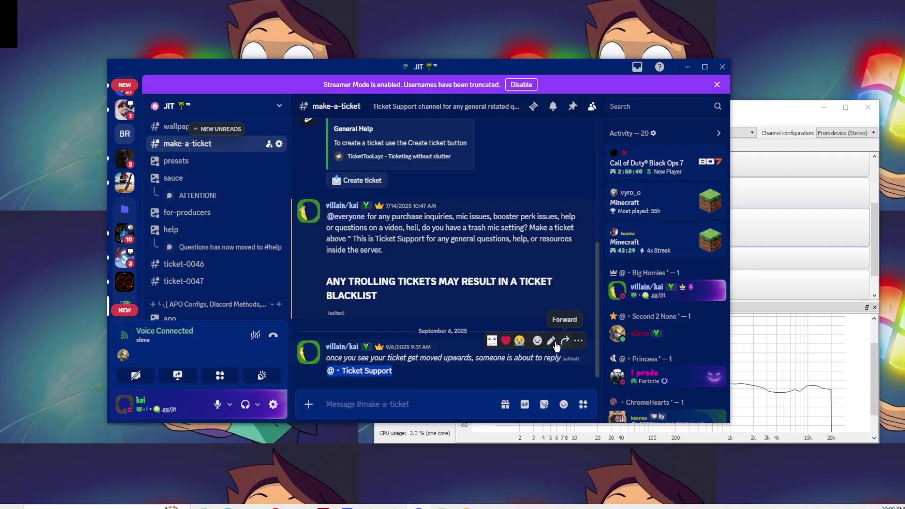